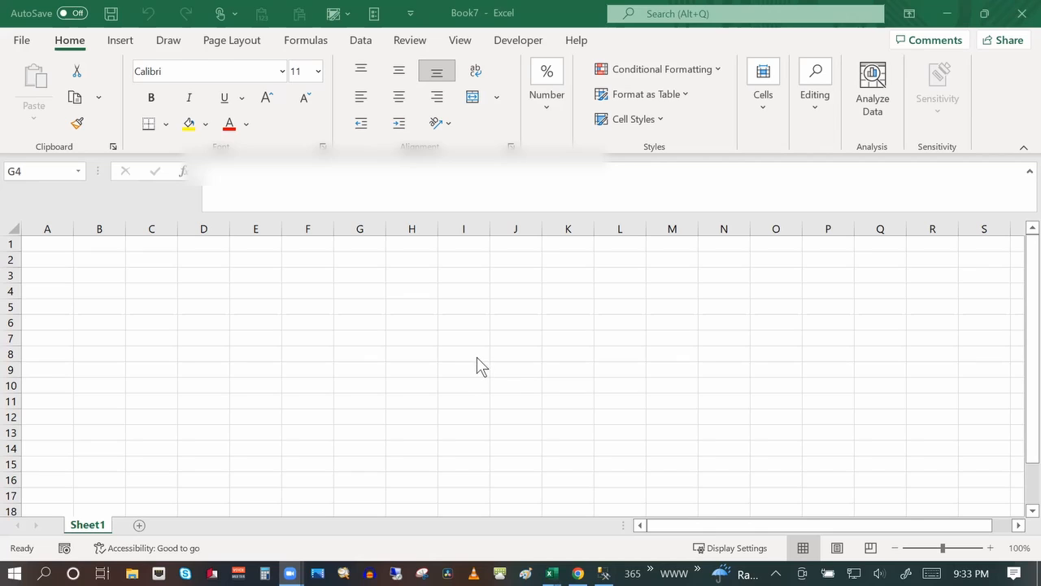
Create a new blank workbook and switch to the MyCase.xlsx workbook.
{"action": "left_click", "coordinate": [504, 382]}
{"action": "key", "text": "ctrl+n"}
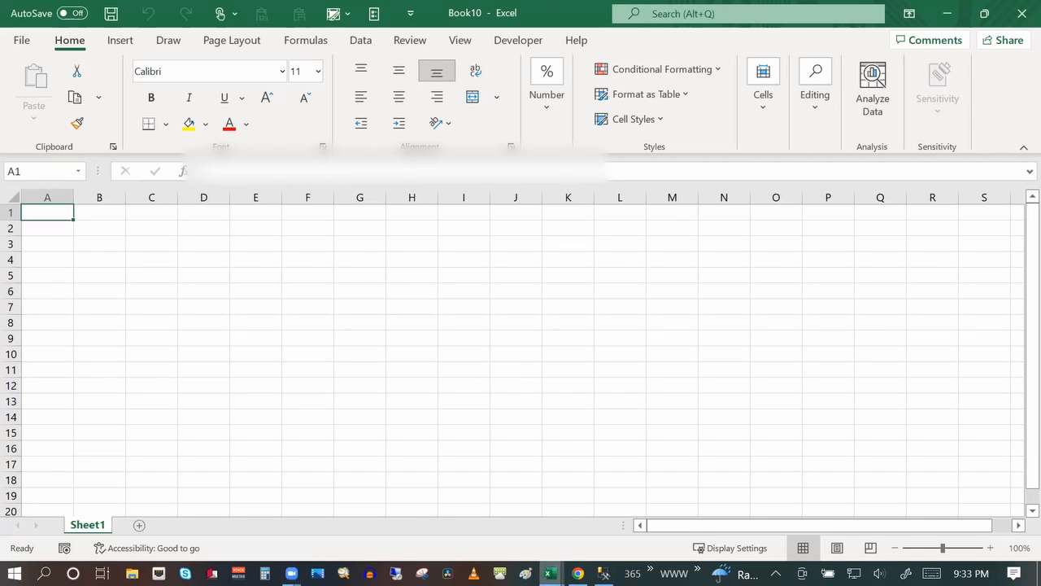
{"action": "mouse_move", "coordinate": [559, 567]}
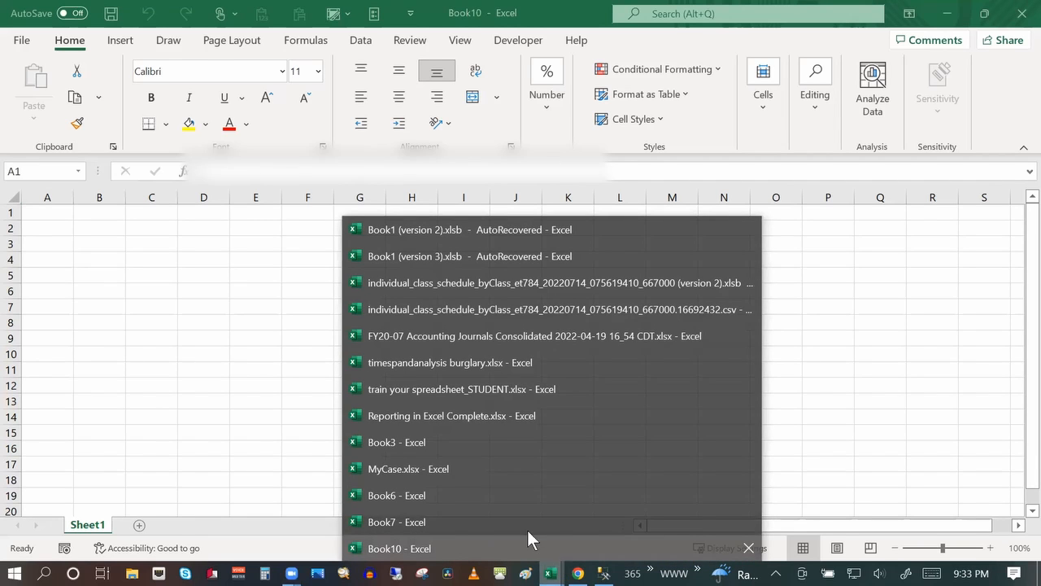
{"action": "left_click", "coordinate": [477, 476]}
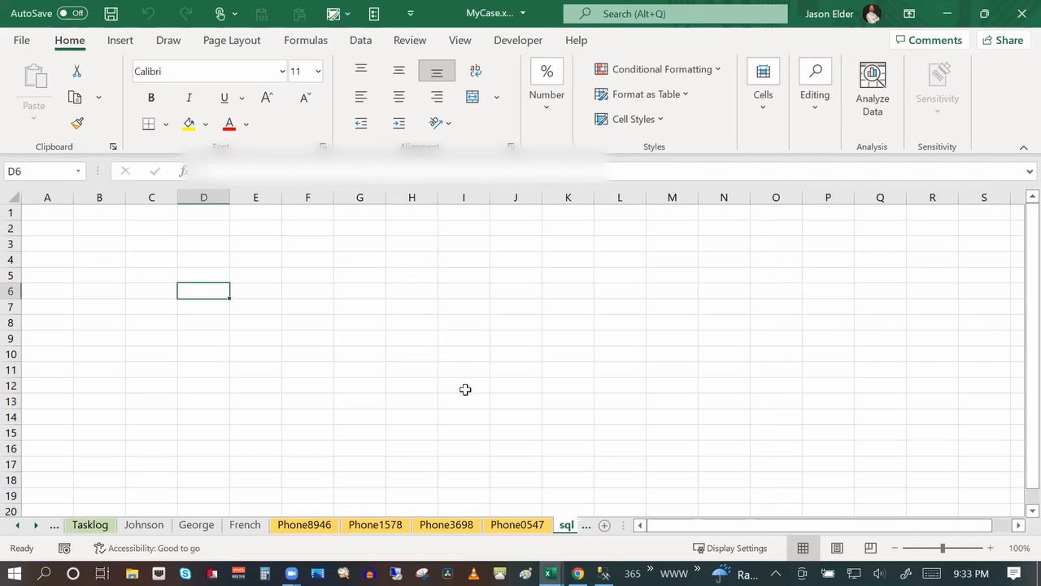
{"action": "left_click", "coordinate": [336, 311]}
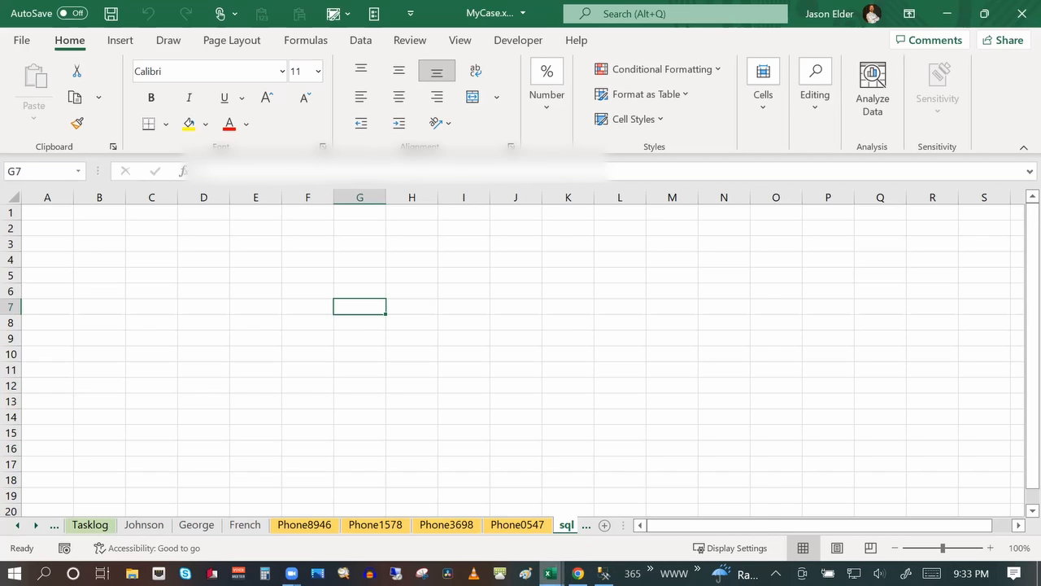
Move Sheet1 of the Book3 workbook into MyCase.xlsx, placing it before the last of the surname sheets.
{"action": "left_click", "coordinate": [550, 573]}
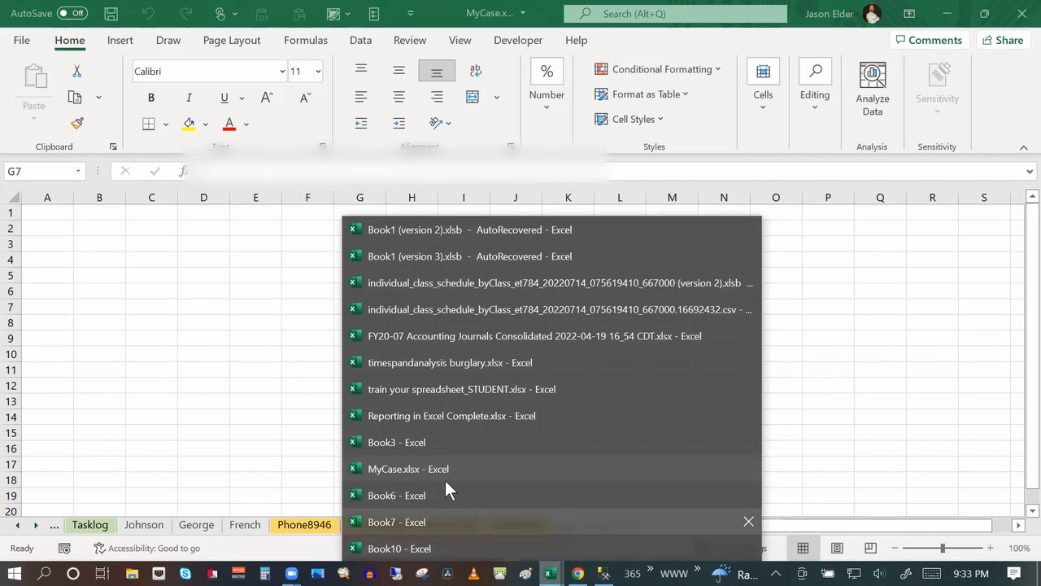
{"action": "left_click", "coordinate": [421, 443]}
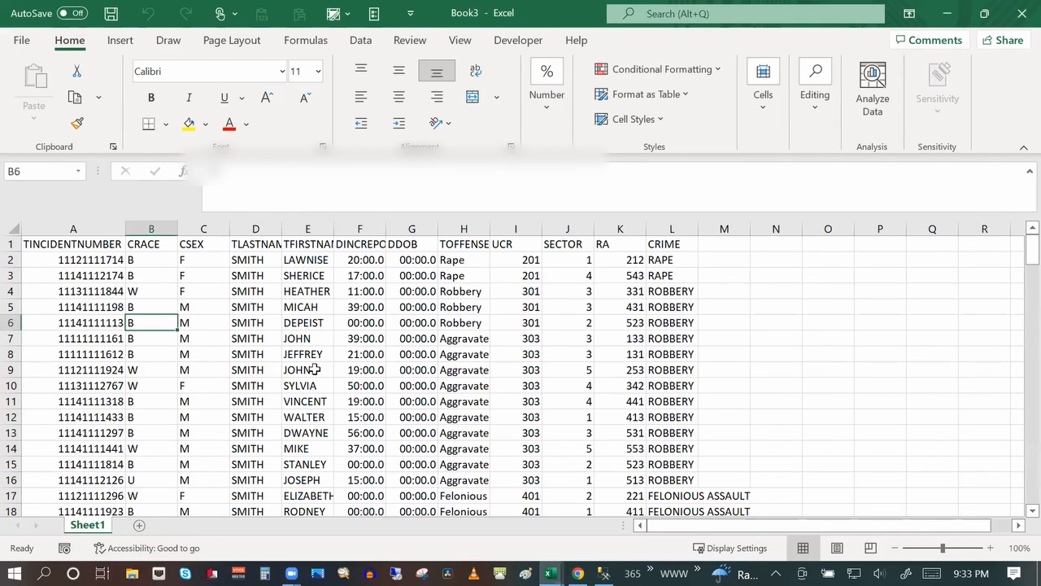
{"action": "right_click", "coordinate": [89, 527]}
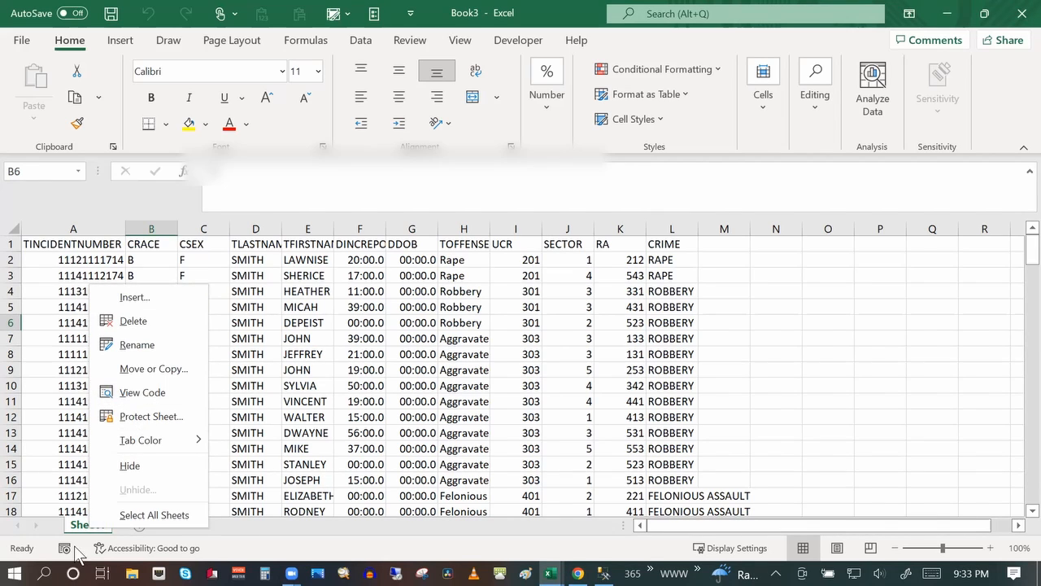
{"action": "right_click", "coordinate": [82, 526]}
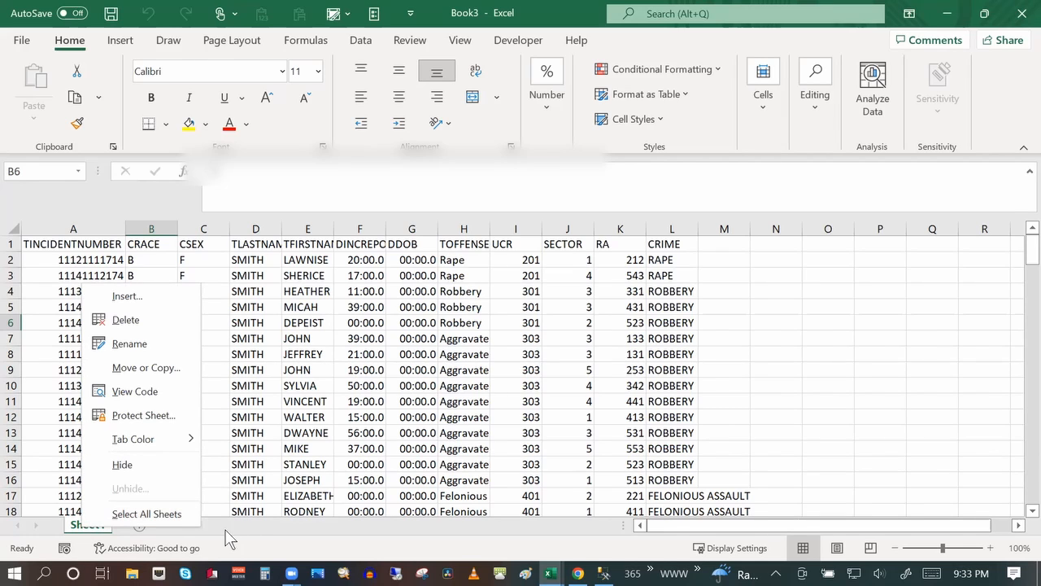
{"action": "left_click", "coordinate": [149, 367]}
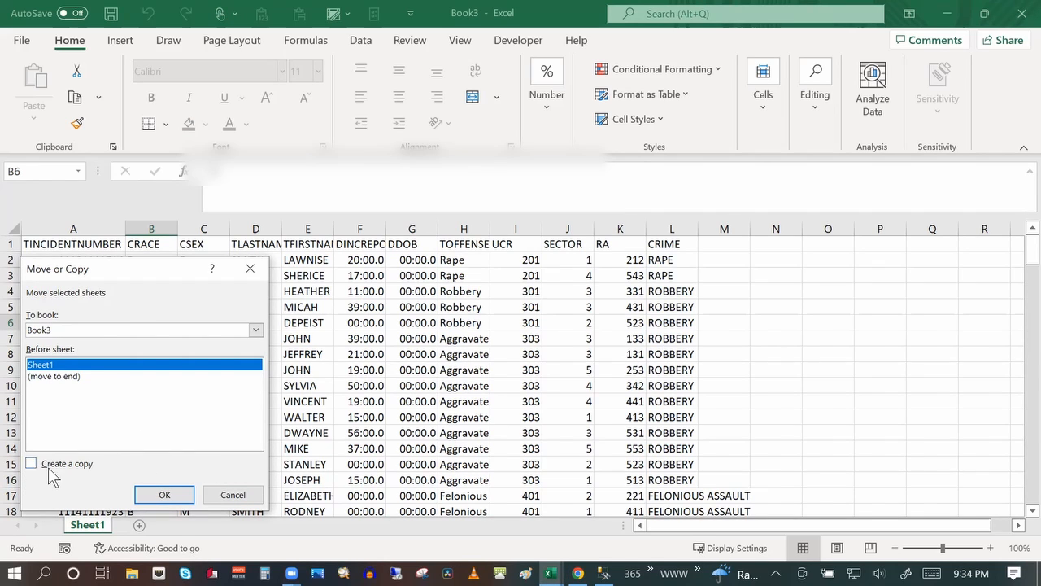
{"action": "left_click", "coordinate": [257, 330]}
{"action": "scroll", "coordinate": [220, 372], "scroll_direction": "down", "scroll_amount": 1}
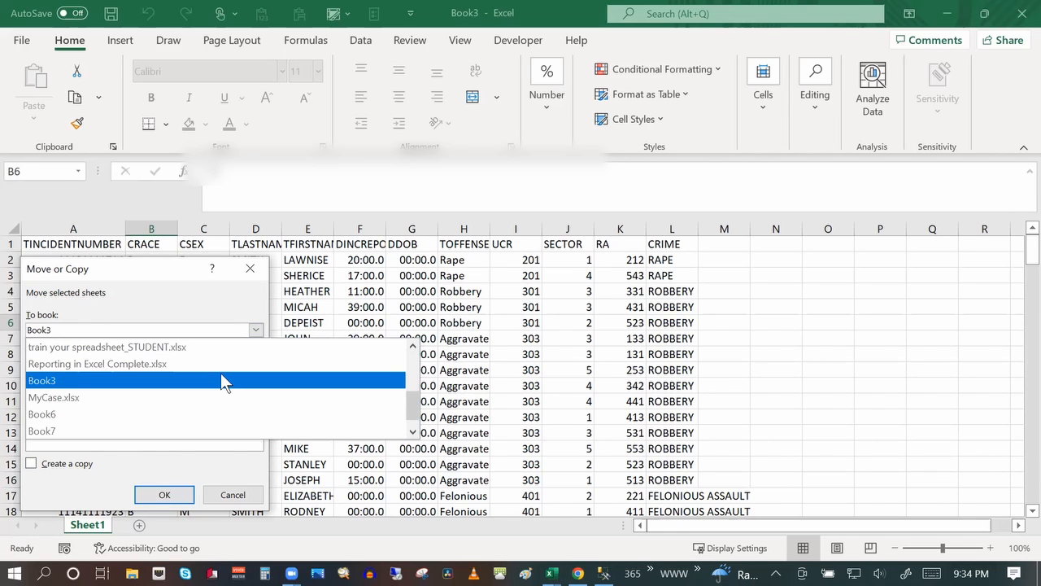
{"action": "scroll", "coordinate": [221, 373], "scroll_direction": "down", "scroll_amount": 1}
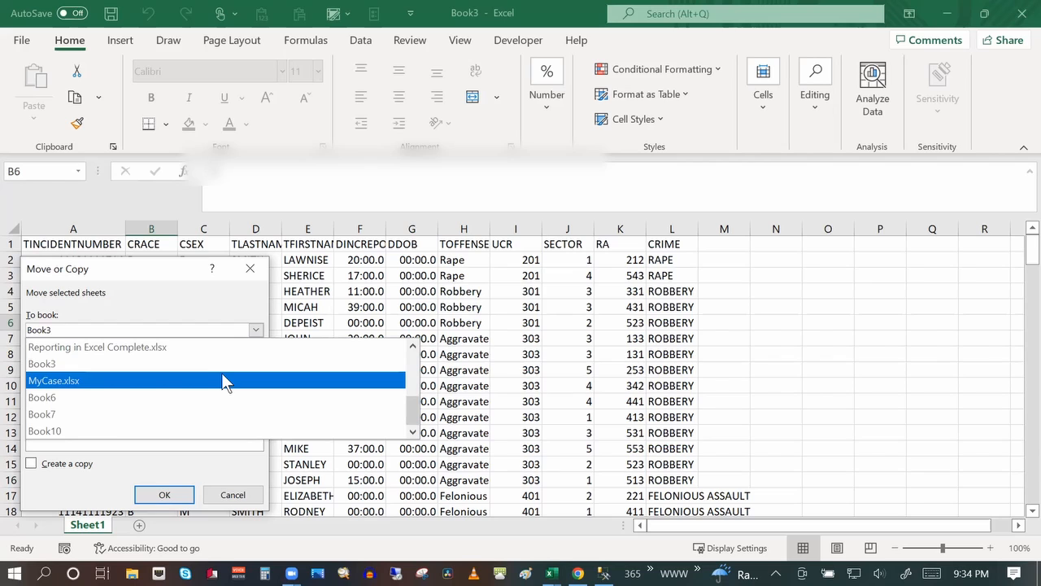
{"action": "left_click", "coordinate": [222, 380]}
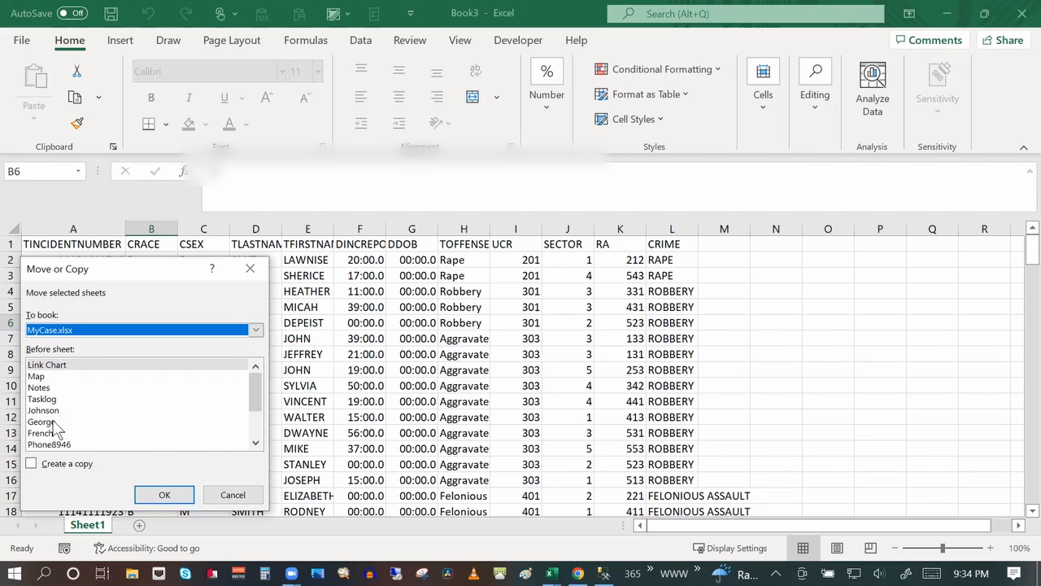
{"action": "scroll", "coordinate": [63, 427], "scroll_direction": "down", "scroll_amount": 1}
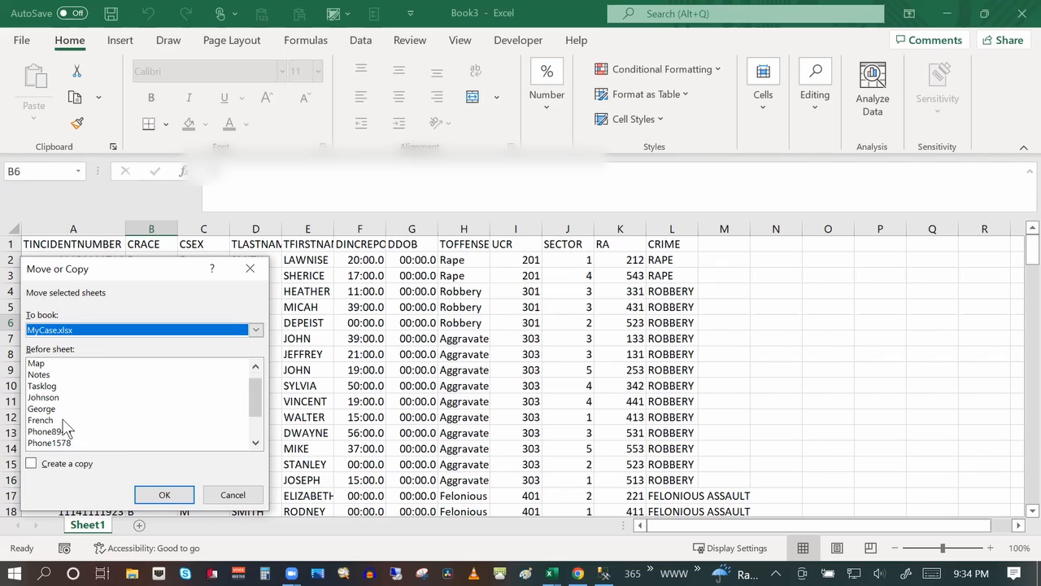
{"action": "left_click", "coordinate": [54, 417]}
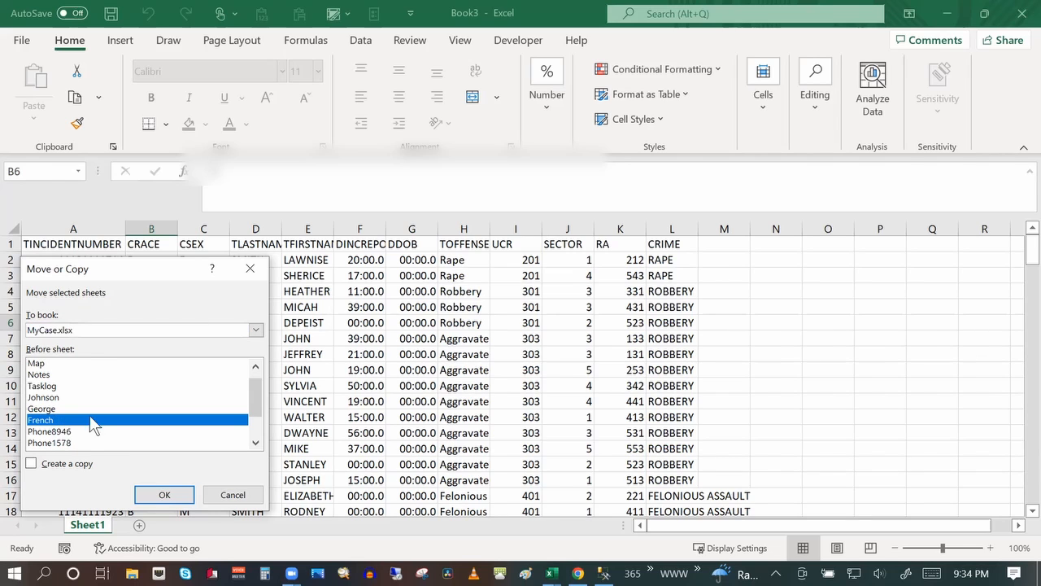
{"action": "left_click", "coordinate": [162, 496]}
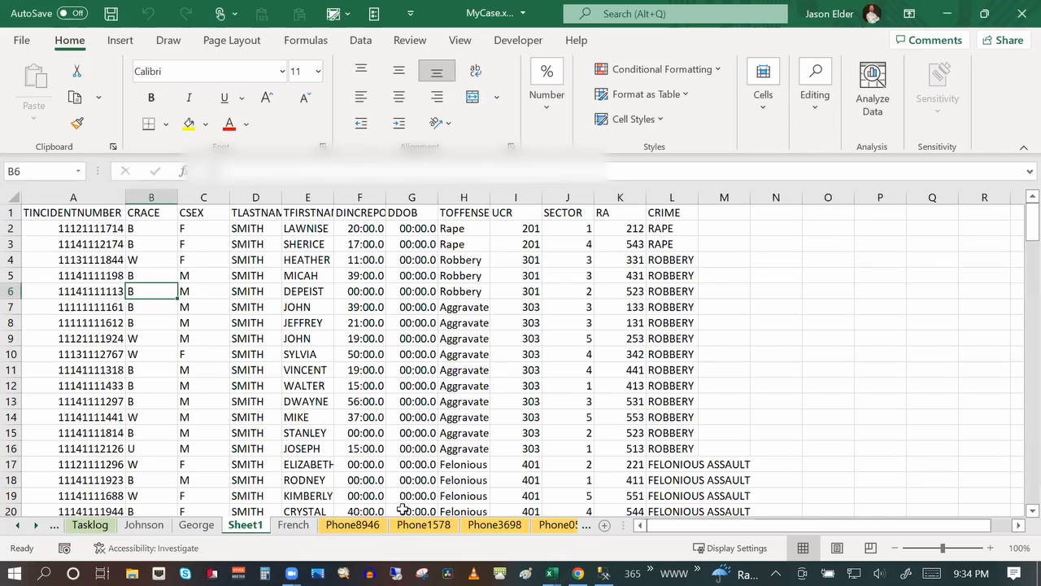
Rename the moved Sheet1 to the last name that its records share.
{"action": "right_click", "coordinate": [242, 525]}
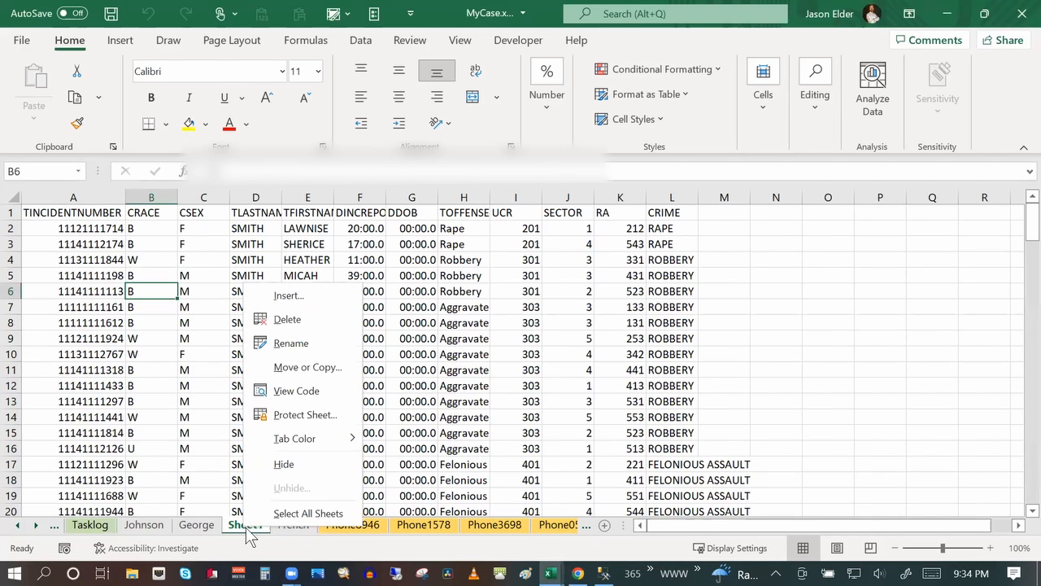
{"action": "left_click", "coordinate": [308, 348]}
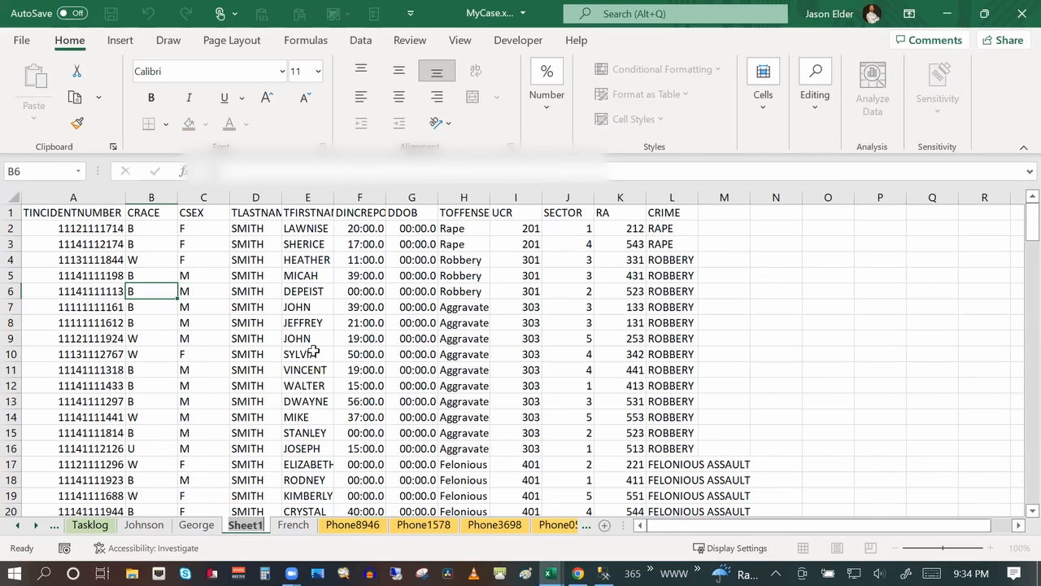
{"action": "type", "text": "Smith"}
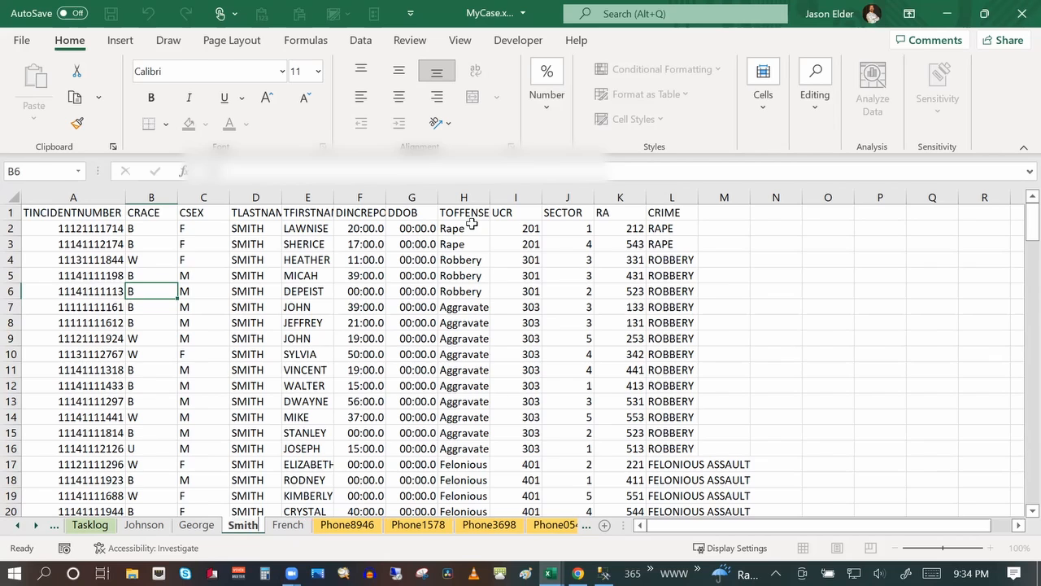
{"action": "left_click", "coordinate": [342, 385]}
Group the four surname sheets, give their tabs a blue-gray color and ungroup them.
{"action": "left_click", "coordinate": [145, 526]}
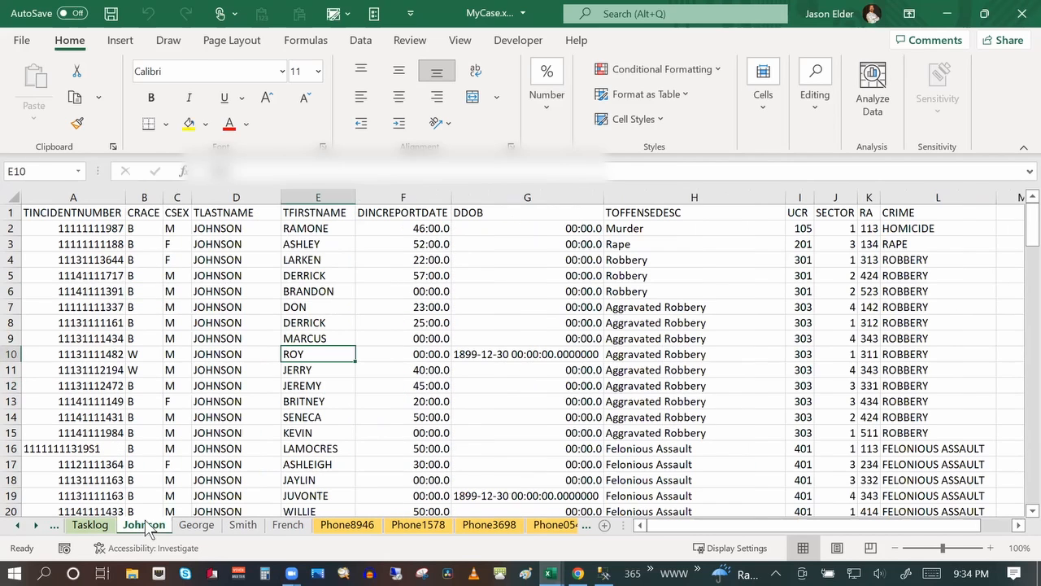
{"action": "left_click", "coordinate": [242, 526]}
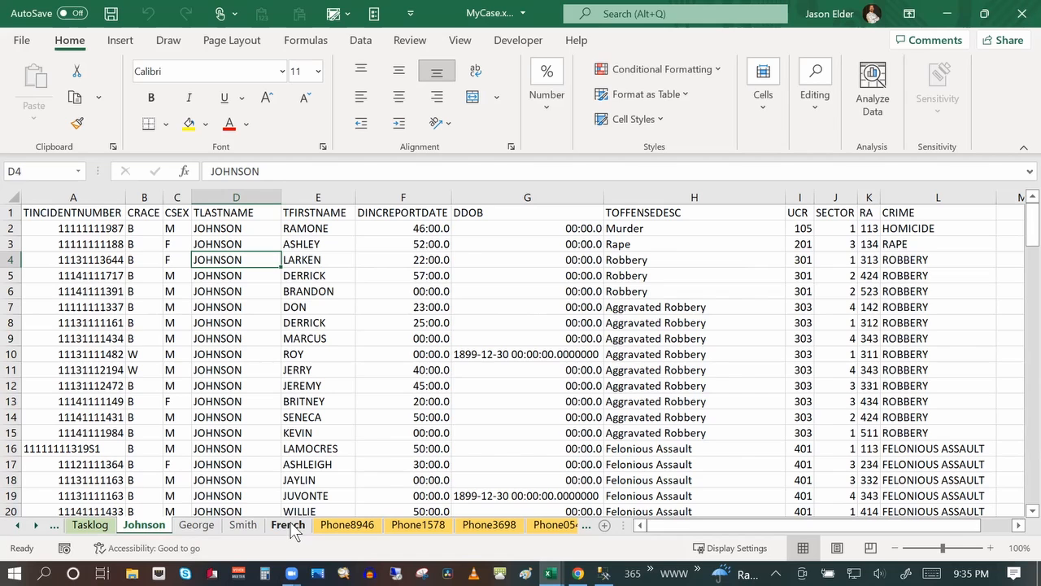
{"action": "left_click", "coordinate": [288, 527], "text": "shift"}
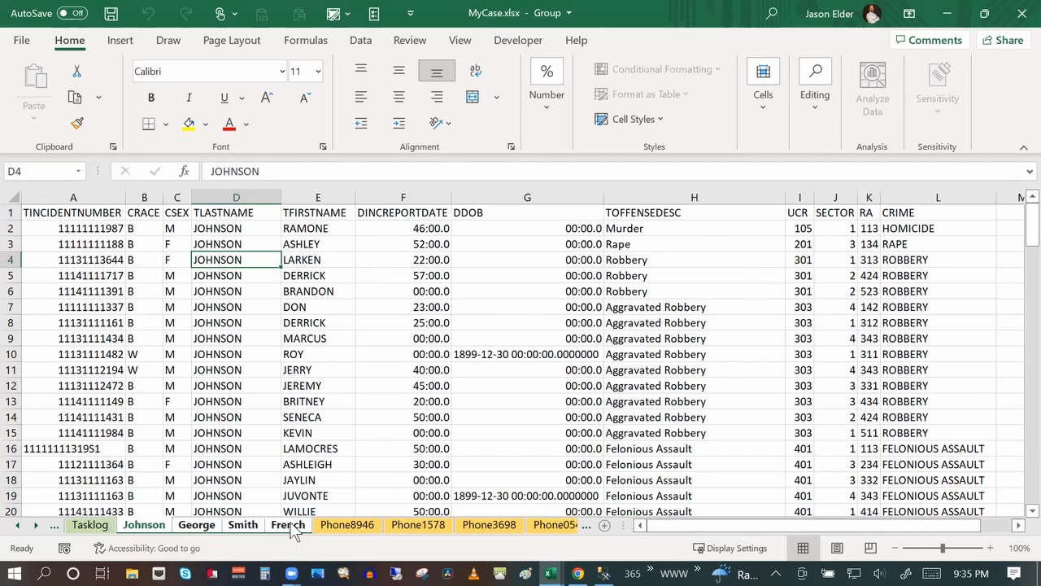
{"action": "left_click", "coordinate": [236, 526]}
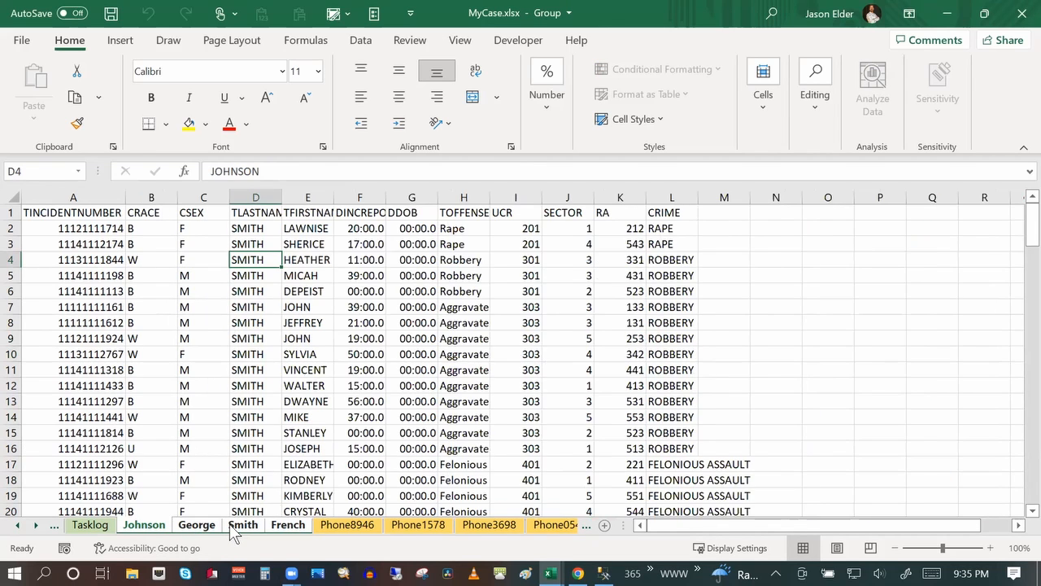
{"action": "right_click", "coordinate": [231, 527]}
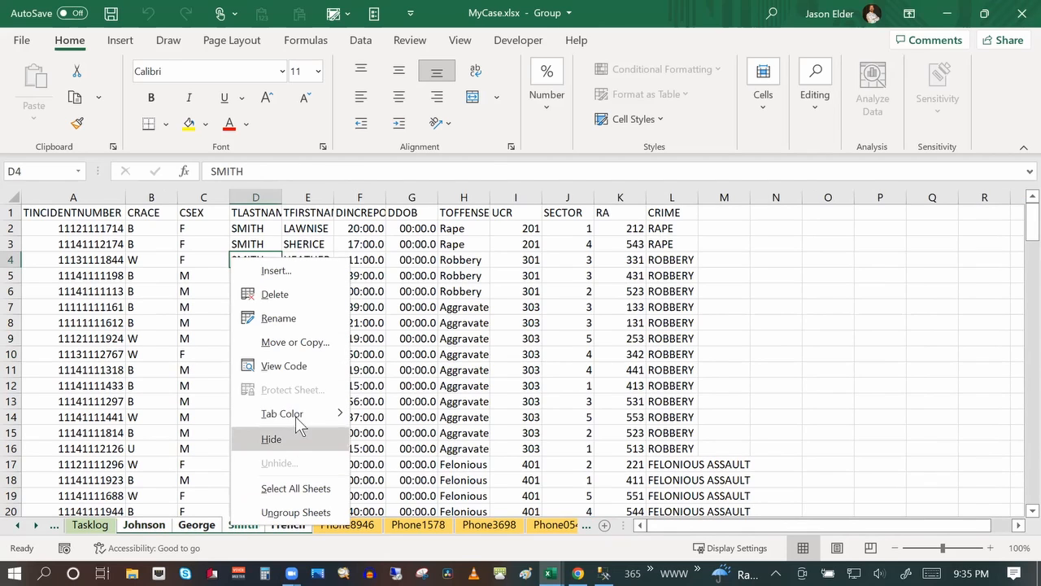
{"action": "mouse_move", "coordinate": [298, 424]}
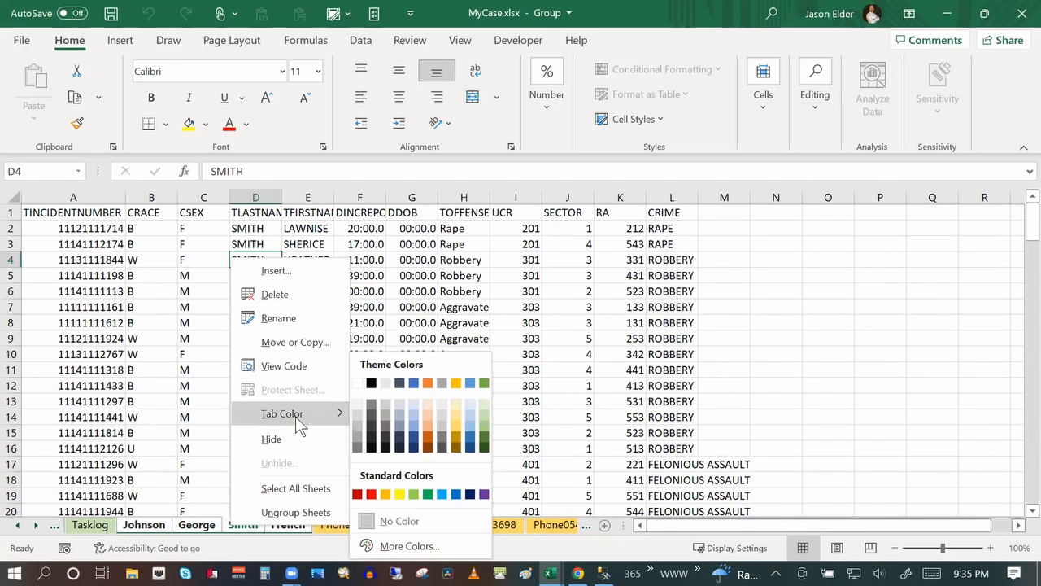
{"action": "left_click", "coordinate": [400, 425]}
{"action": "left_click", "coordinate": [273, 378]}
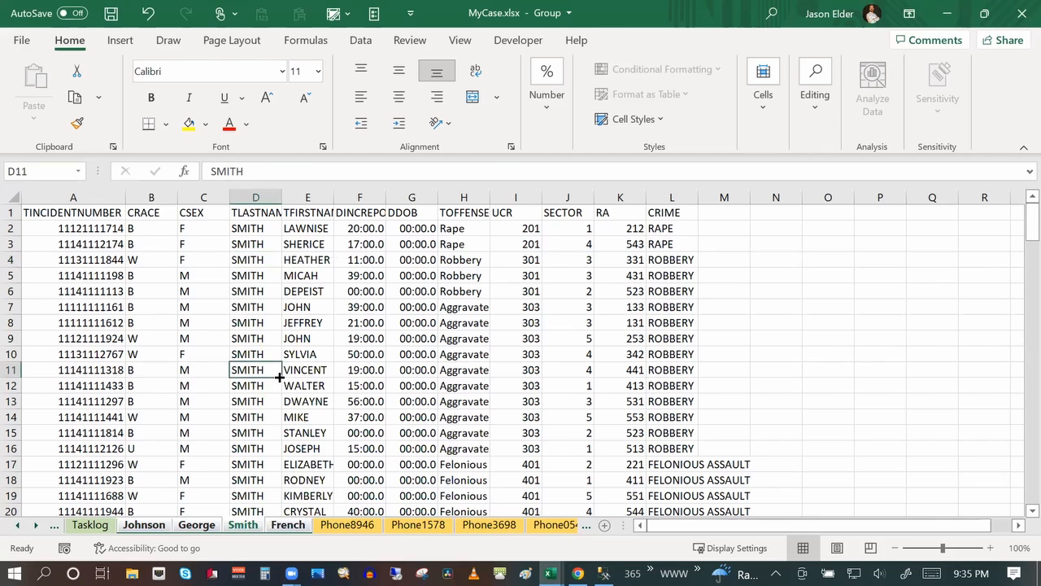
{"action": "left_click", "coordinate": [373, 531]}
{"action": "left_click", "coordinate": [196, 525]}
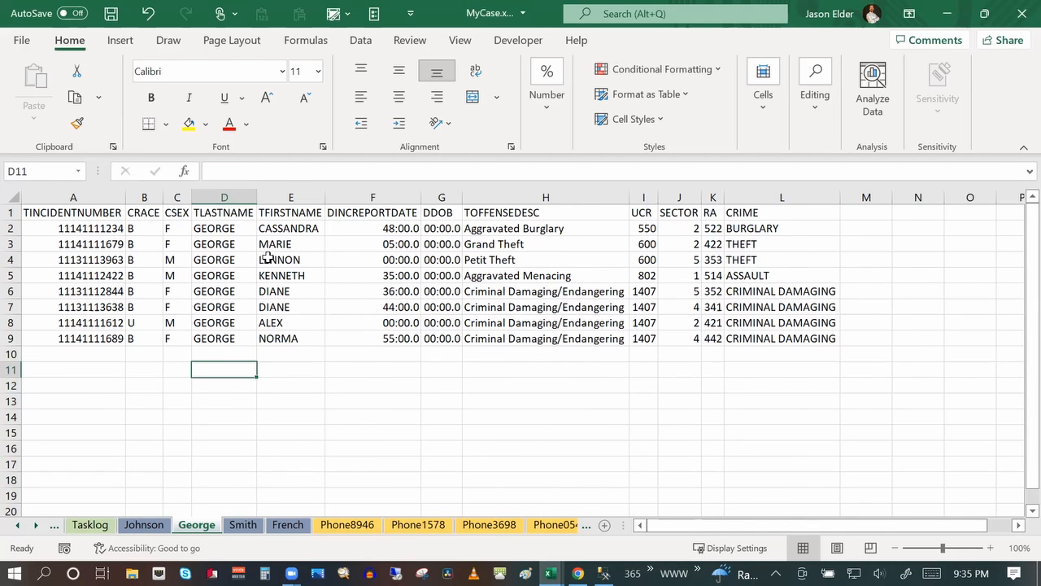
Add a new worksheet after the second surname sheet and open the Get Data sources for importing external data.
{"action": "left_click", "coordinate": [605, 525]}
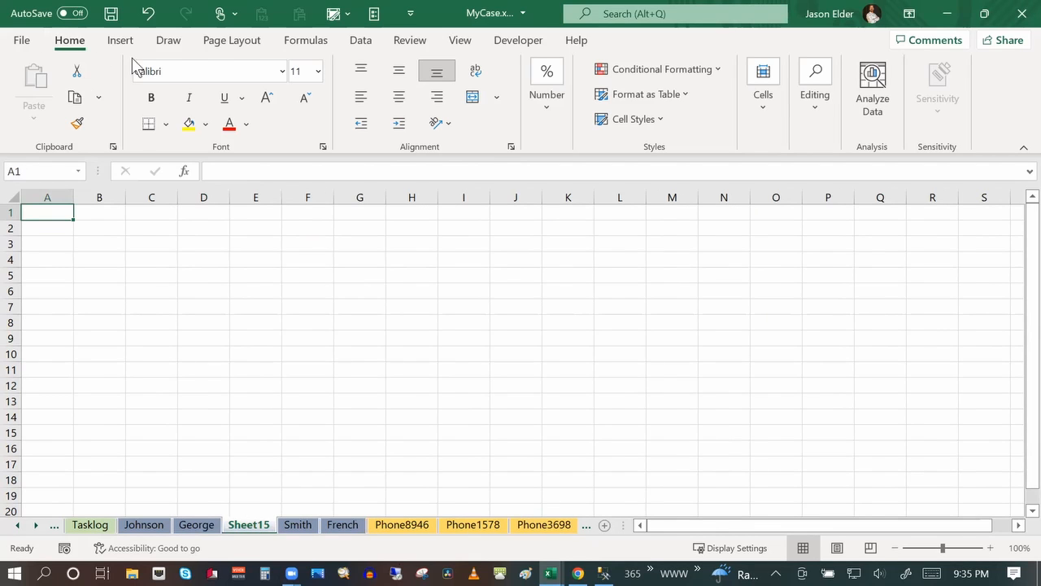
{"action": "left_click", "coordinate": [359, 45]}
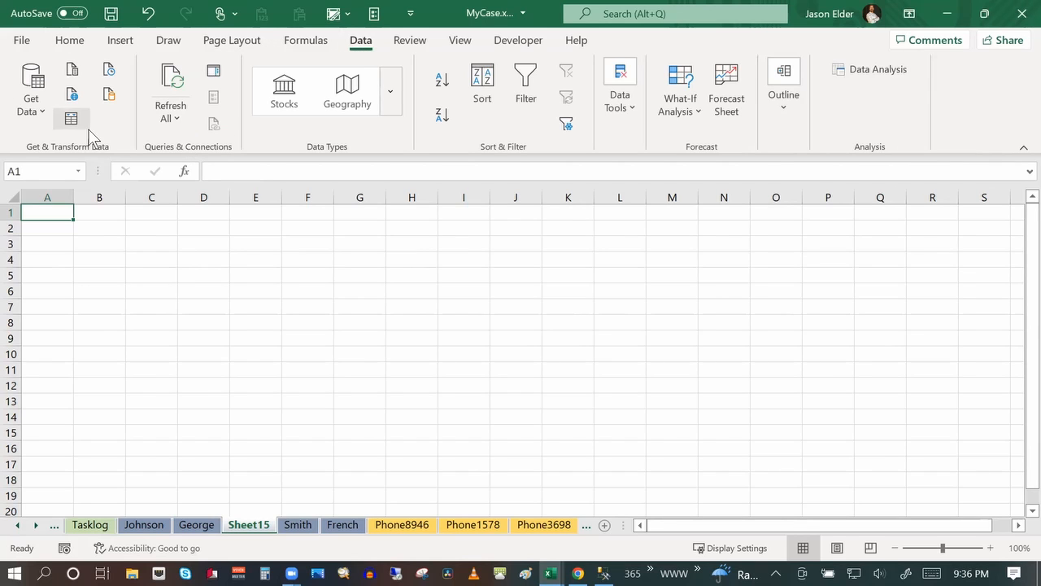
{"action": "left_click", "coordinate": [36, 106]}
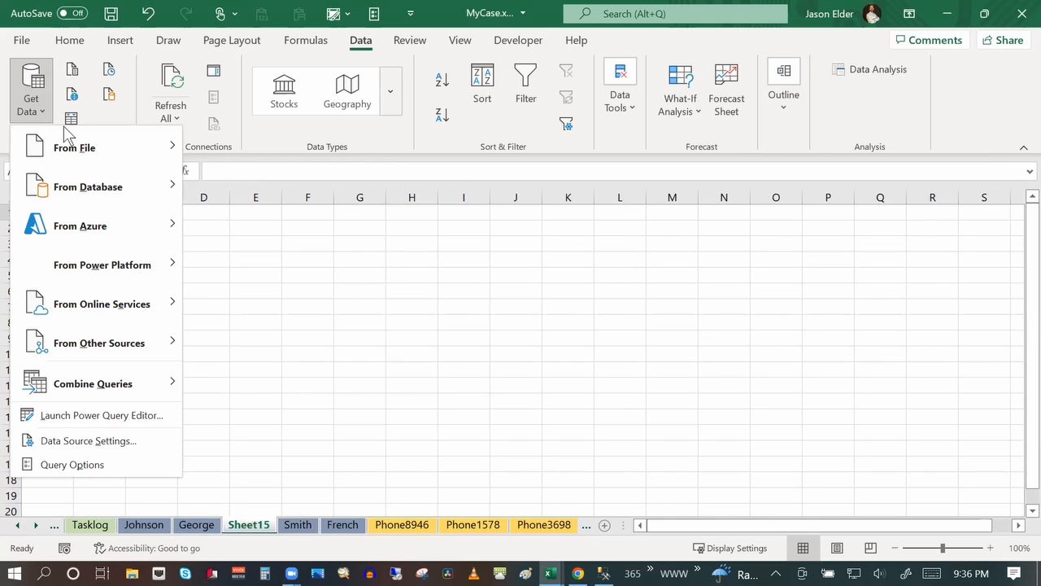
{"action": "mouse_move", "coordinate": [65, 129]}
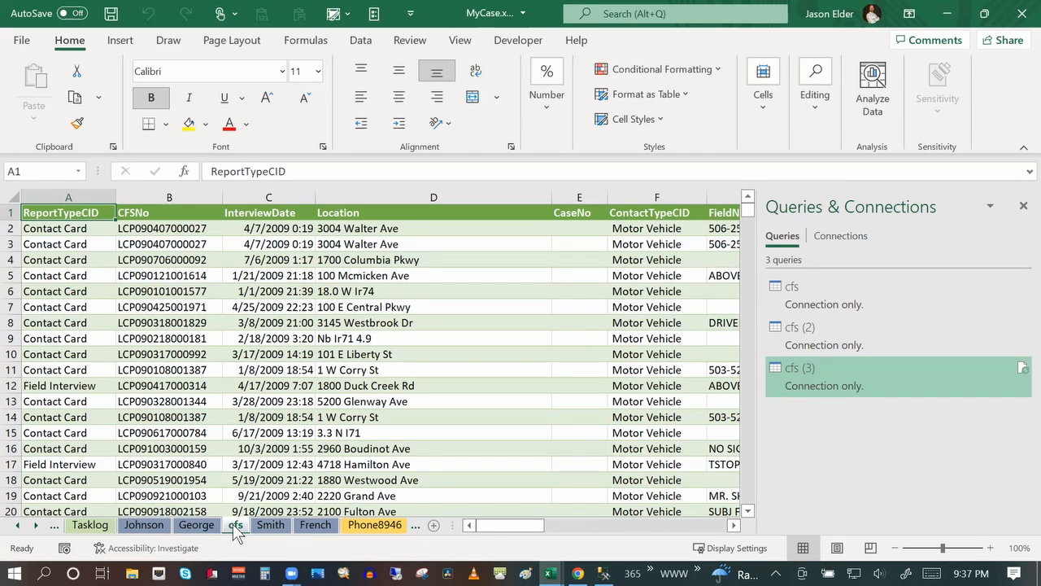
Move the cfs sheet to the end of the workbook, after the sql sheet.
{"action": "left_click_drag", "start_coordinate": [234, 528], "coordinate": [234, 528]}
{"action": "left_click_drag", "start_coordinate": [234, 528], "coordinate": [388, 529]}
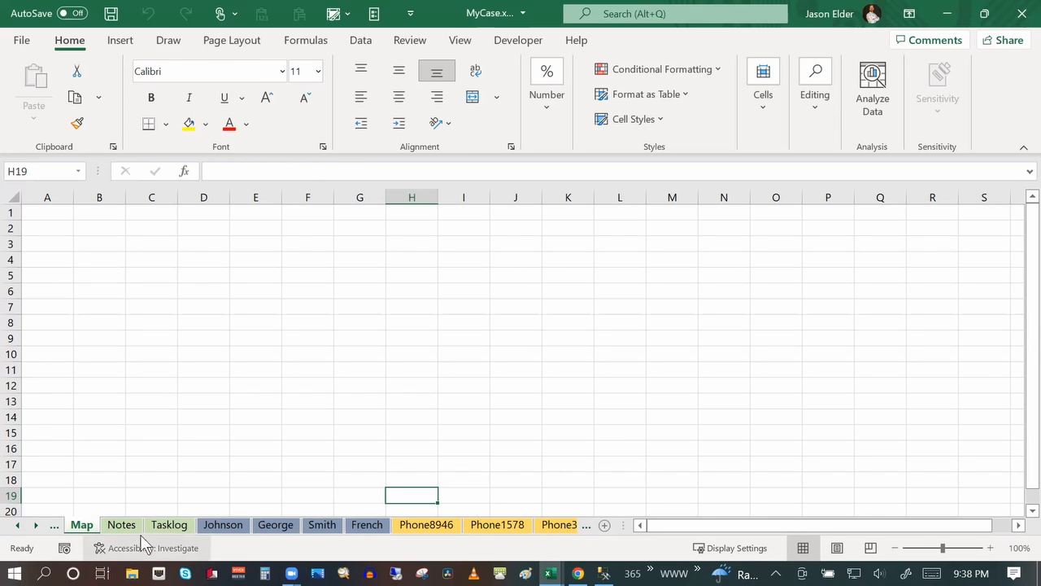
Browse the workbook's sheet tabs through to the last sheet and back to the first.
{"action": "left_click", "coordinate": [35, 525]}
{"action": "left_click", "coordinate": [35, 525]}
{"action": "left_click", "coordinate": [35, 525]}
{"action": "left_click", "coordinate": [35, 525]}
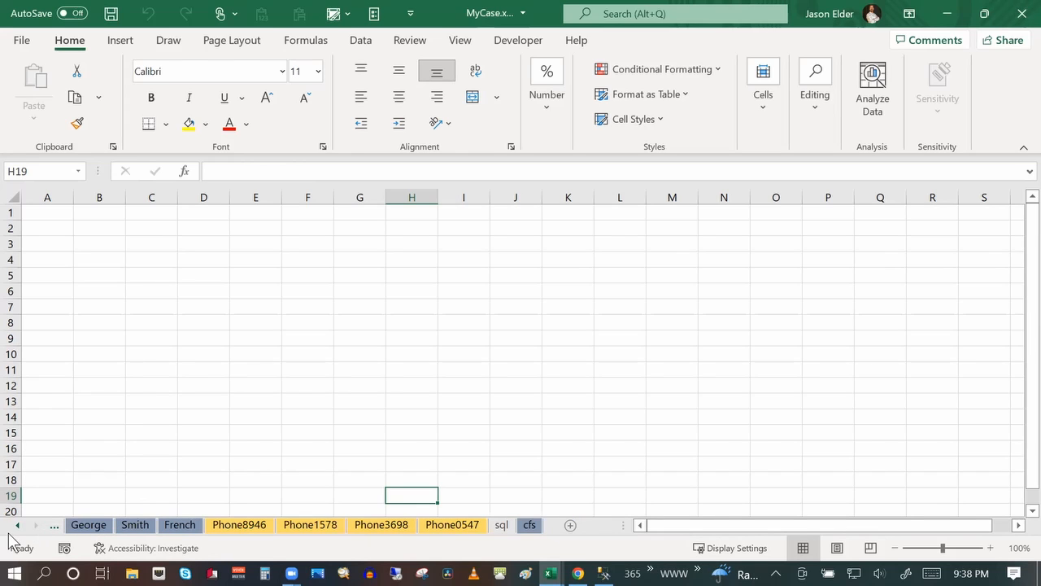
{"action": "left_click", "coordinate": [18, 525]}
{"action": "left_click", "coordinate": [18, 526]}
{"action": "left_click", "coordinate": [18, 526]}
{"action": "left_click", "coordinate": [18, 525]}
{"action": "left_click", "coordinate": [18, 525]}
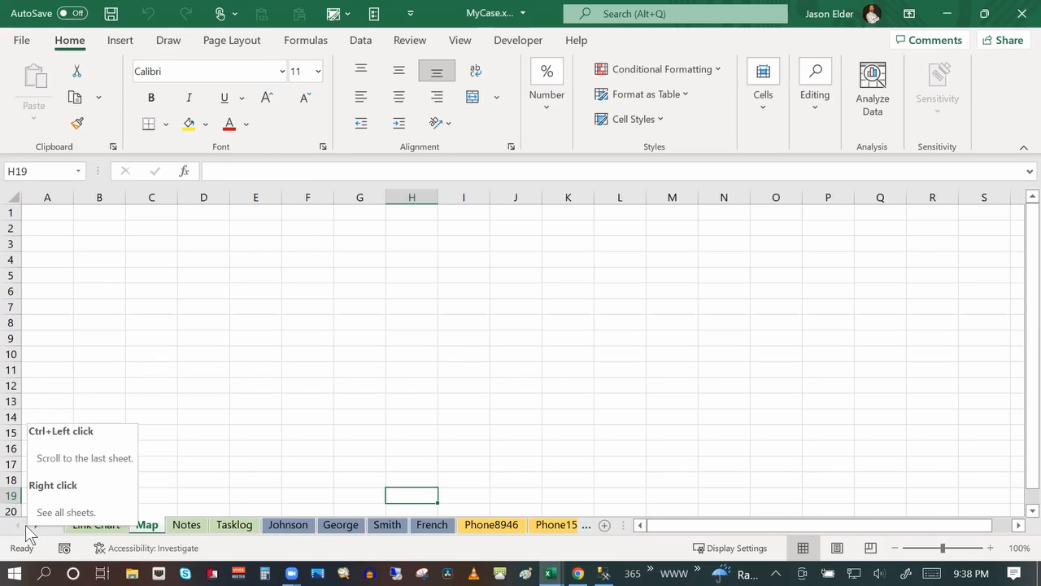
Activate the third surname sheet from the complete list of the workbook's sheets.
{"action": "right_click", "coordinate": [25, 526]}
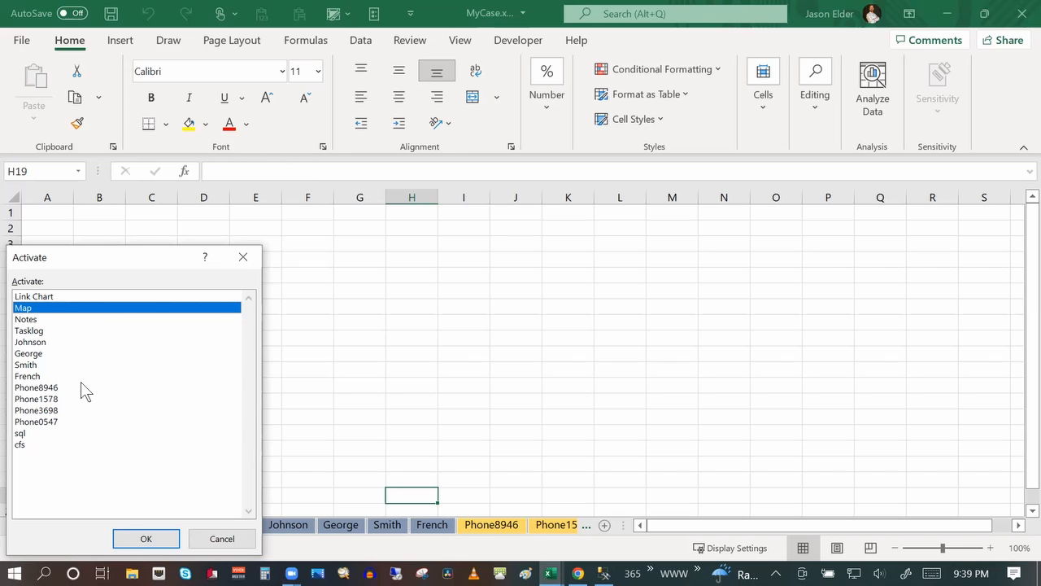
{"action": "left_click", "coordinate": [26, 365]}
{"action": "left_click", "coordinate": [146, 539]}
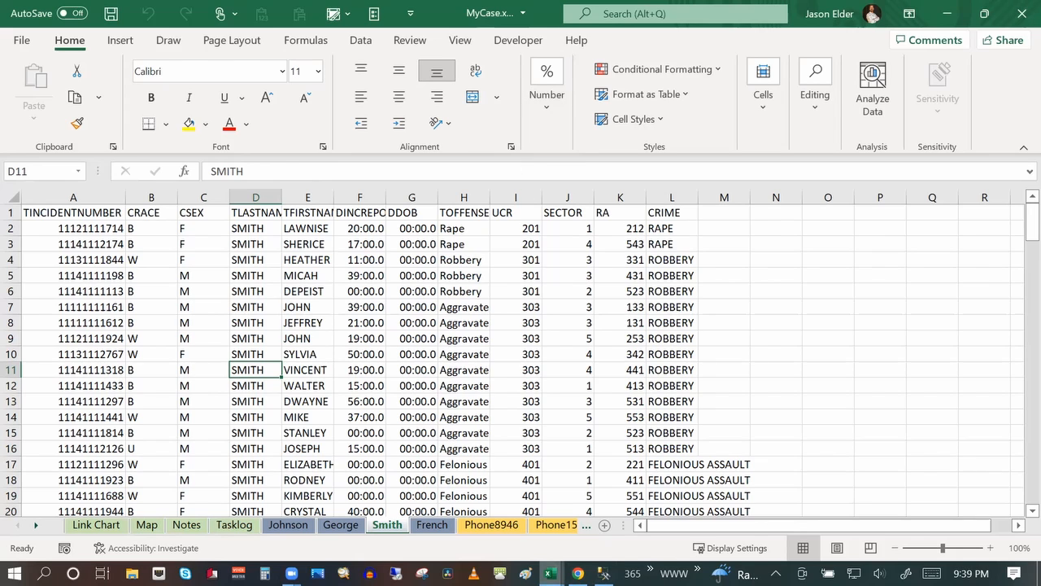
Search the entire workbook, rather than only the current sheet, for the first occurrence of the entered first name.
{"action": "mouse_move", "coordinate": [550, 573]}
{"action": "key", "text": "ctrl+f"}
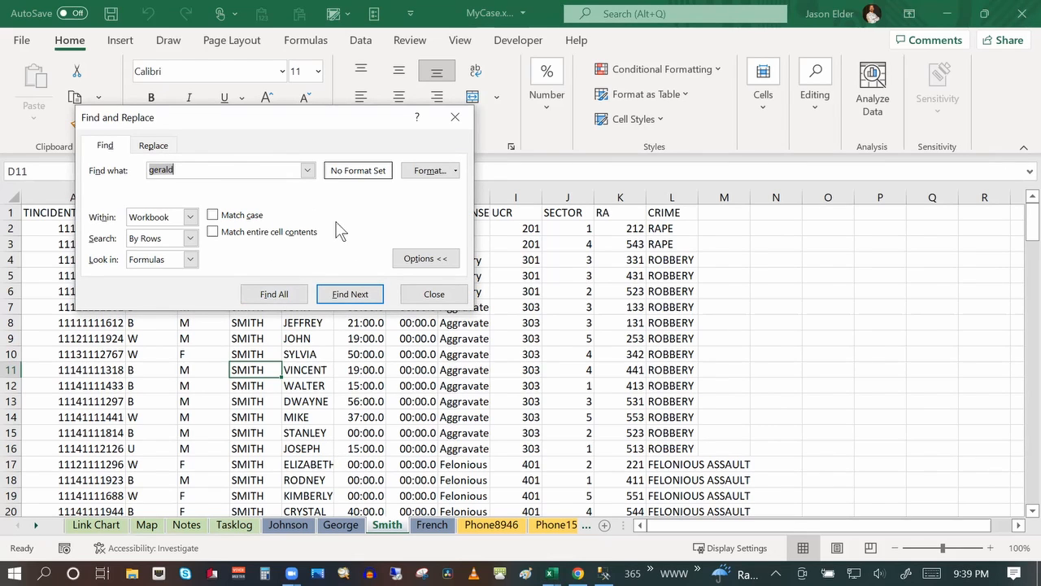
{"action": "left_click", "coordinate": [190, 218]}
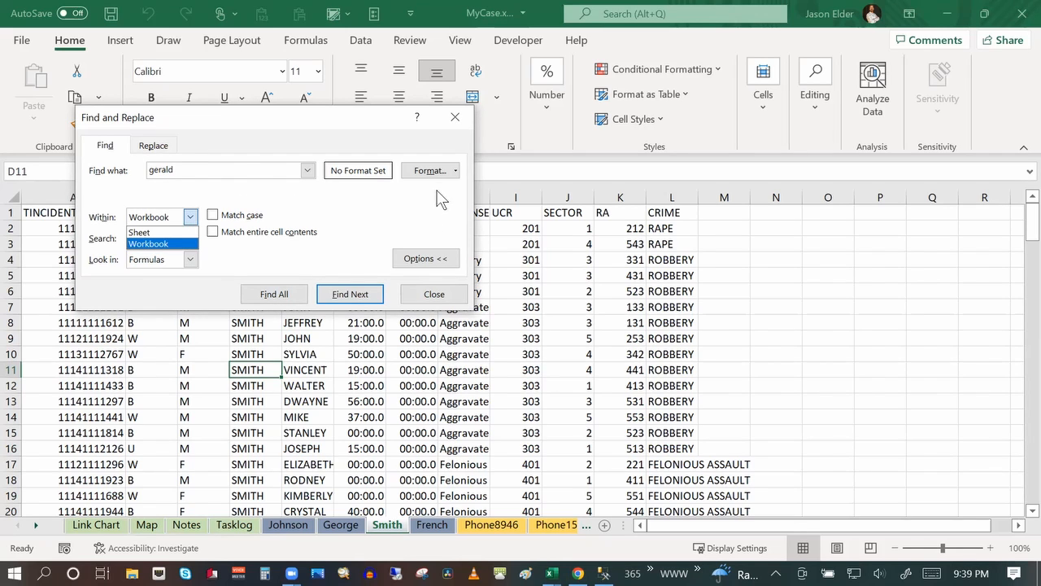
{"action": "left_click", "coordinate": [439, 258]}
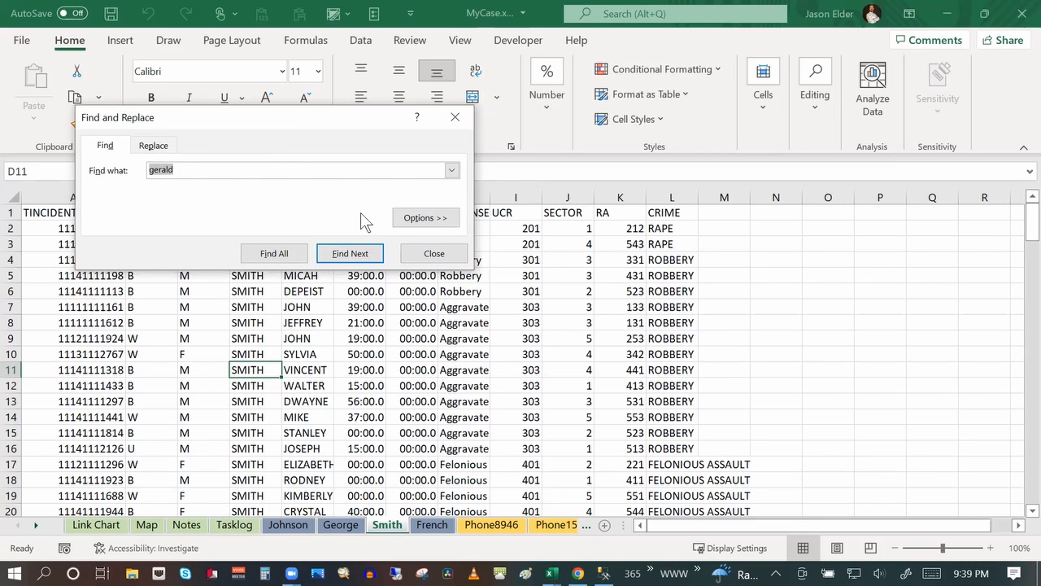
{"action": "left_click", "coordinate": [444, 221]}
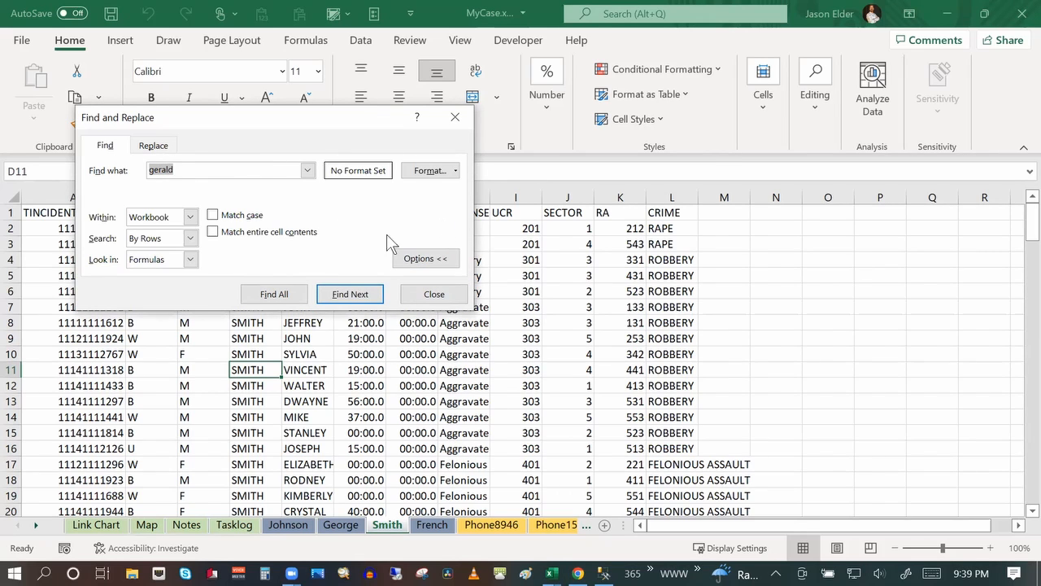
{"action": "left_click", "coordinate": [191, 217]}
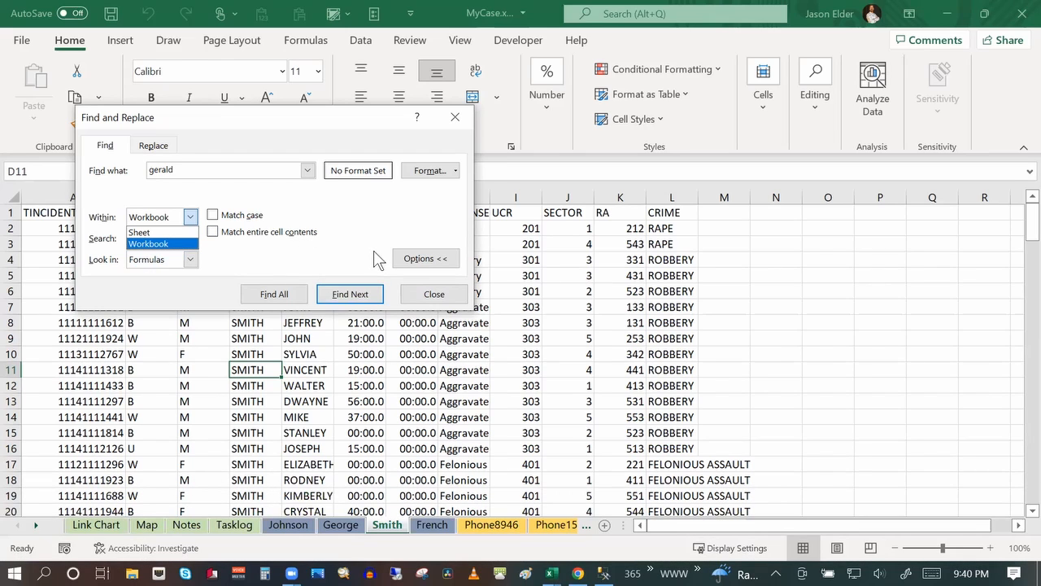
{"action": "left_click", "coordinate": [347, 296]}
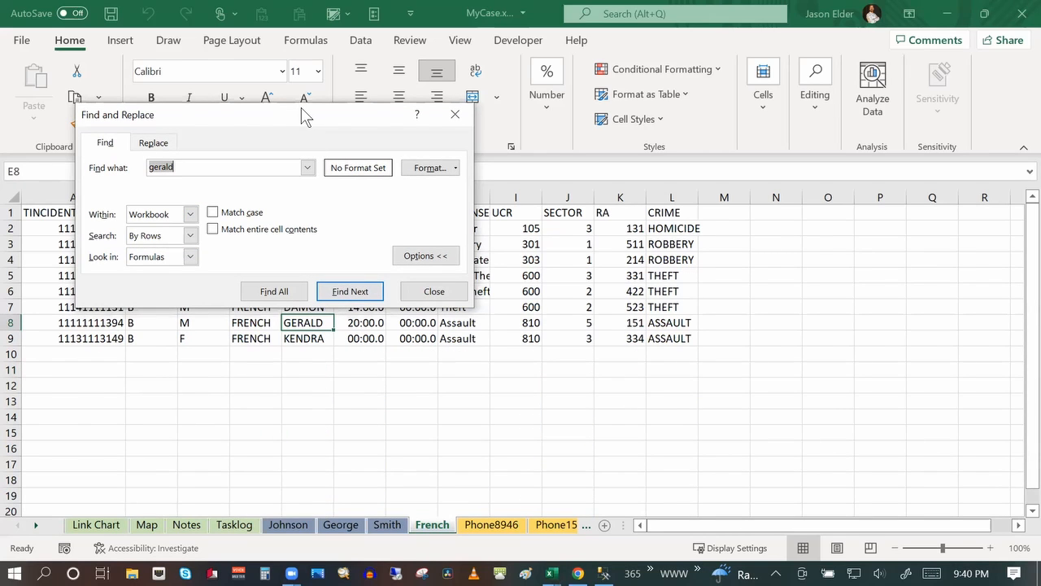
Step through the further workbook-wide matches for the same first name, keeping the cells in view, and end the search.
{"action": "left_click_drag", "start_coordinate": [303, 116], "coordinate": [738, 124]}
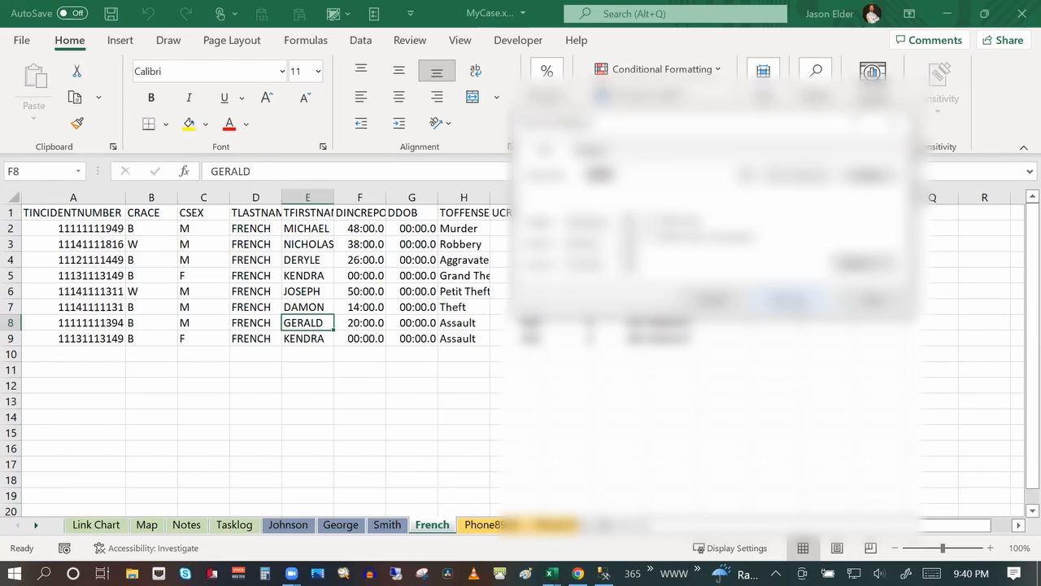
{"action": "left_click", "coordinate": [788, 300]}
{"action": "key", "text": "Return"}
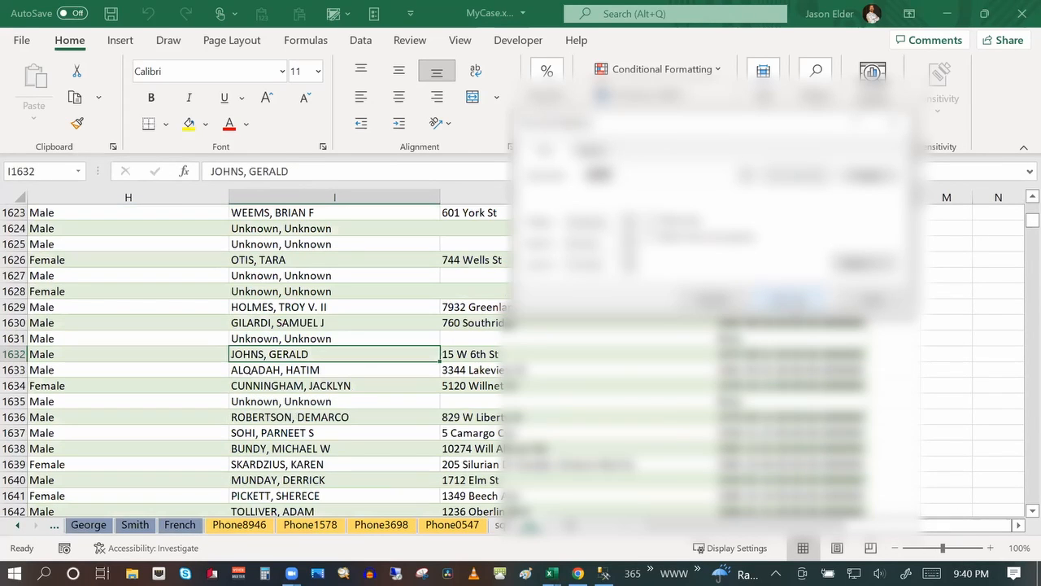
{"action": "key", "text": "Return"}
{"action": "key", "text": "Return"}
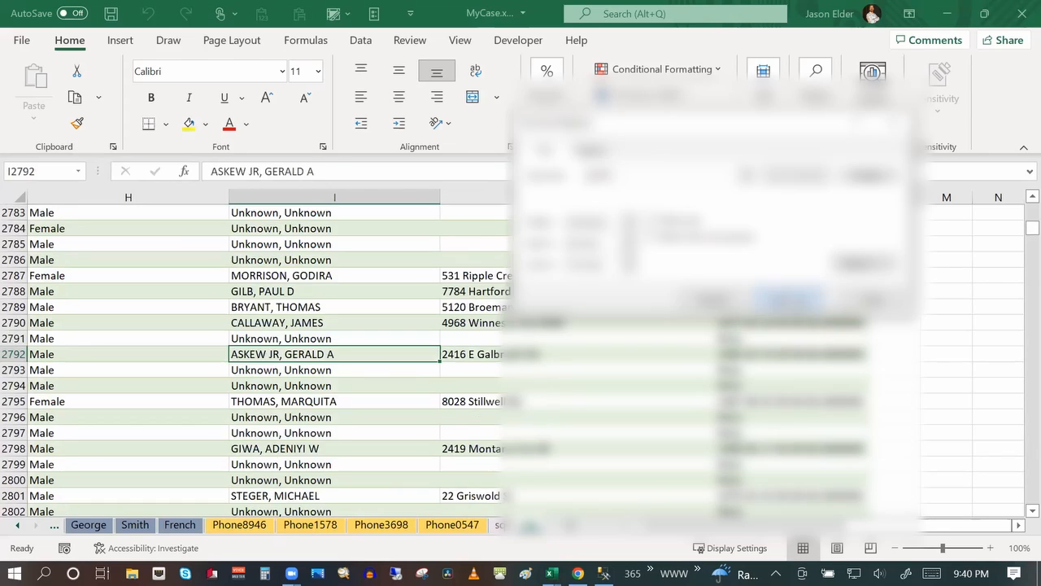
{"action": "key", "text": "Return"}
{"action": "key", "text": "Return"}
{"action": "key", "text": "Return"}
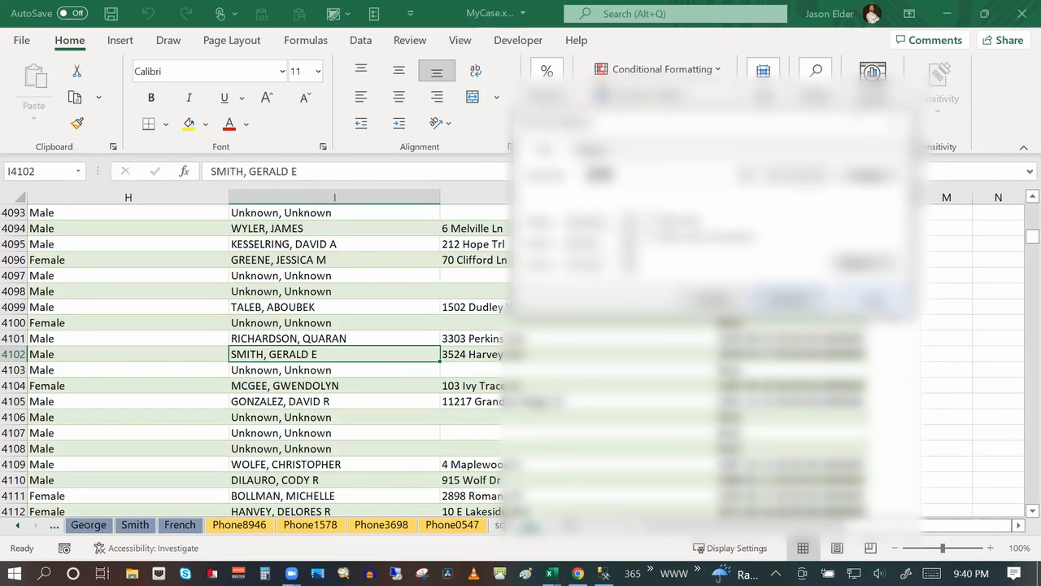
{"action": "key", "text": "Escape"}
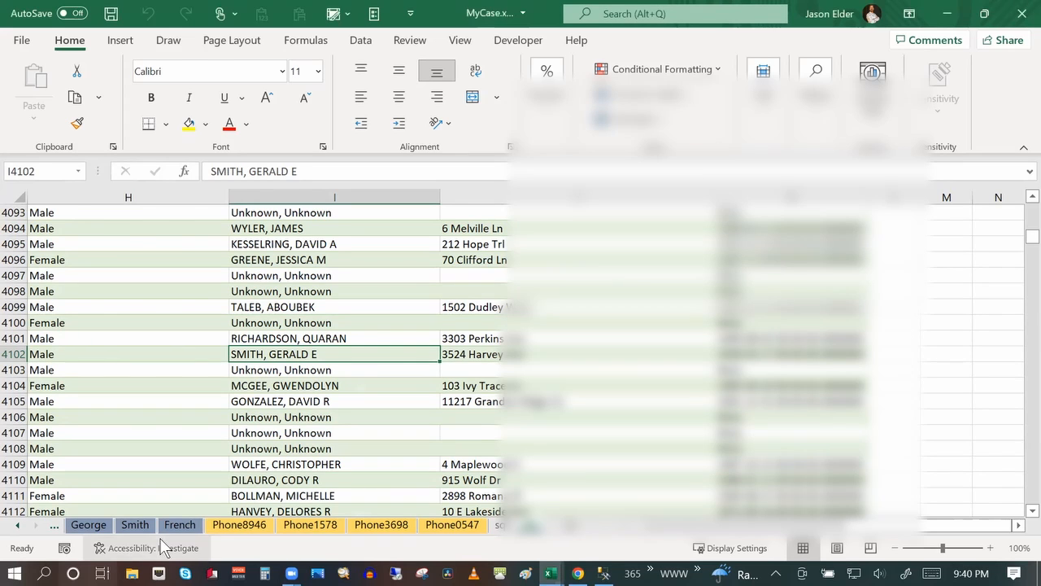
Return to the fourth surname sheet and bring the neighbouring surname tabs into view.
{"action": "left_click", "coordinate": [180, 525]}
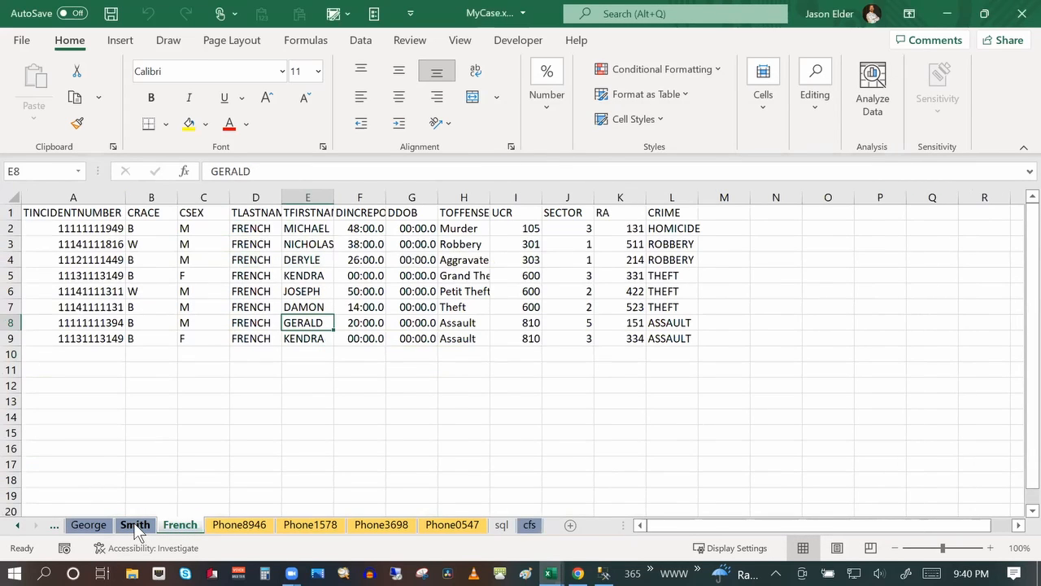
{"action": "left_click", "coordinate": [18, 525]}
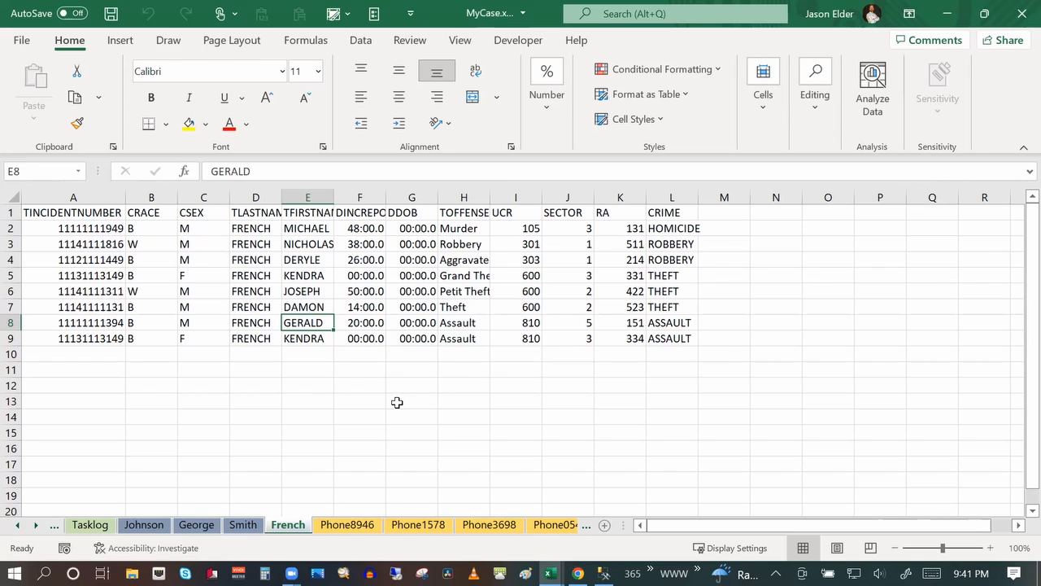
{"action": "mouse_move", "coordinate": [549, 574]}
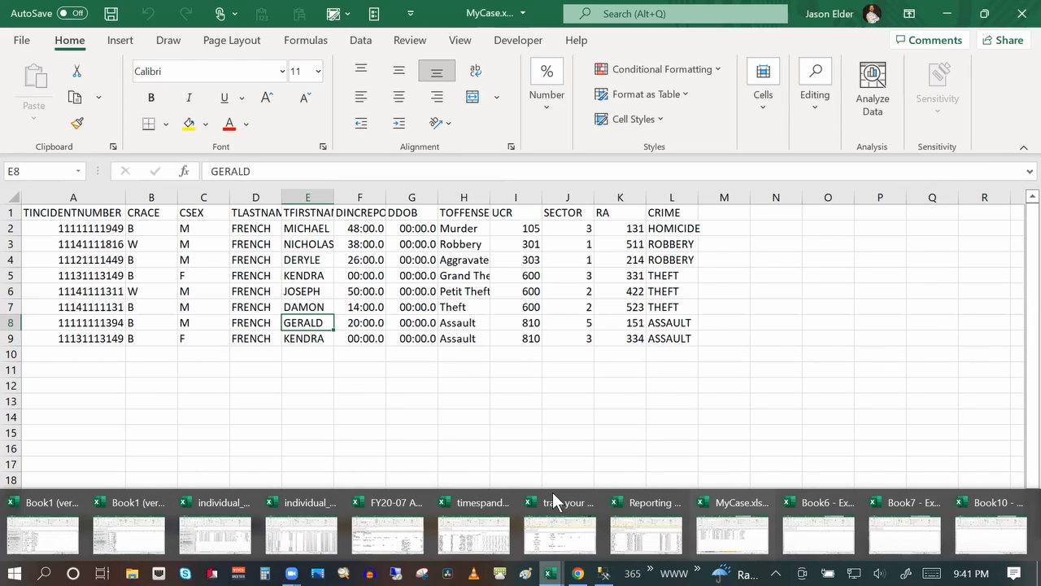
{"action": "left_click", "coordinate": [559, 387]}
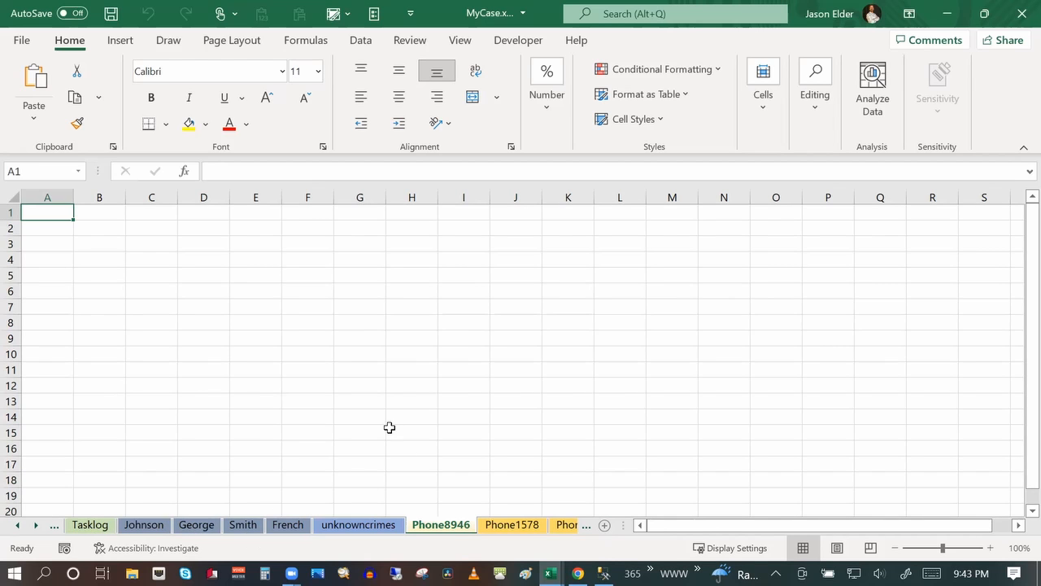
Activate the unknowncrimes sheet and check its place in the complete list of the workbook's sheets.
{"action": "left_click", "coordinate": [362, 527]}
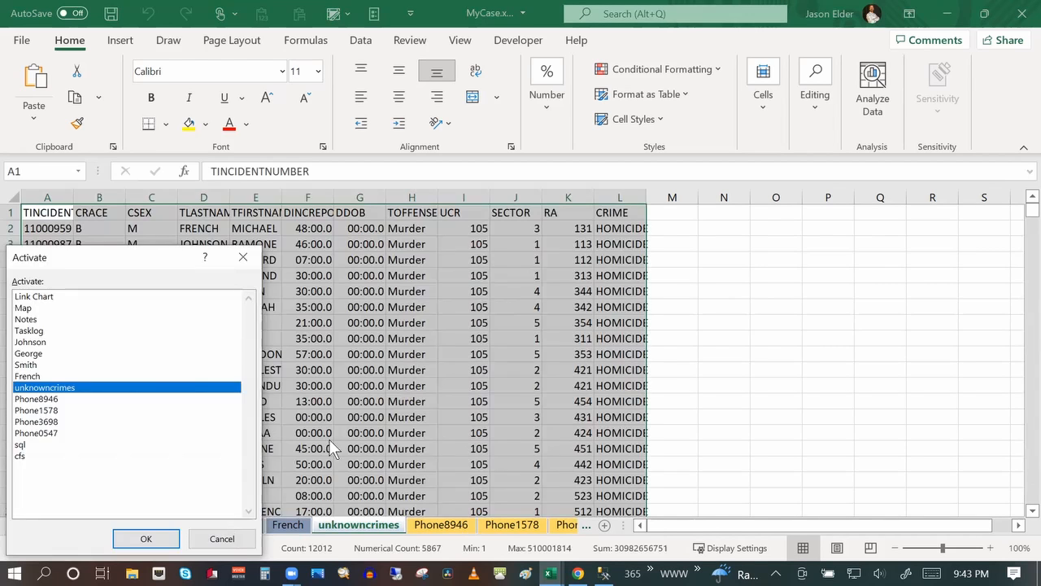
{"action": "left_click", "coordinate": [236, 537]}
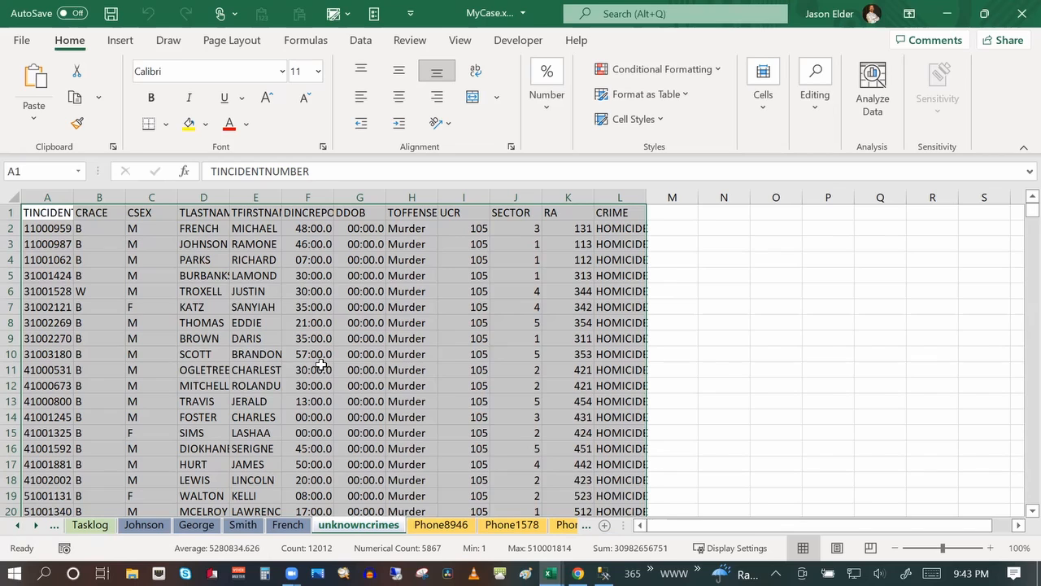